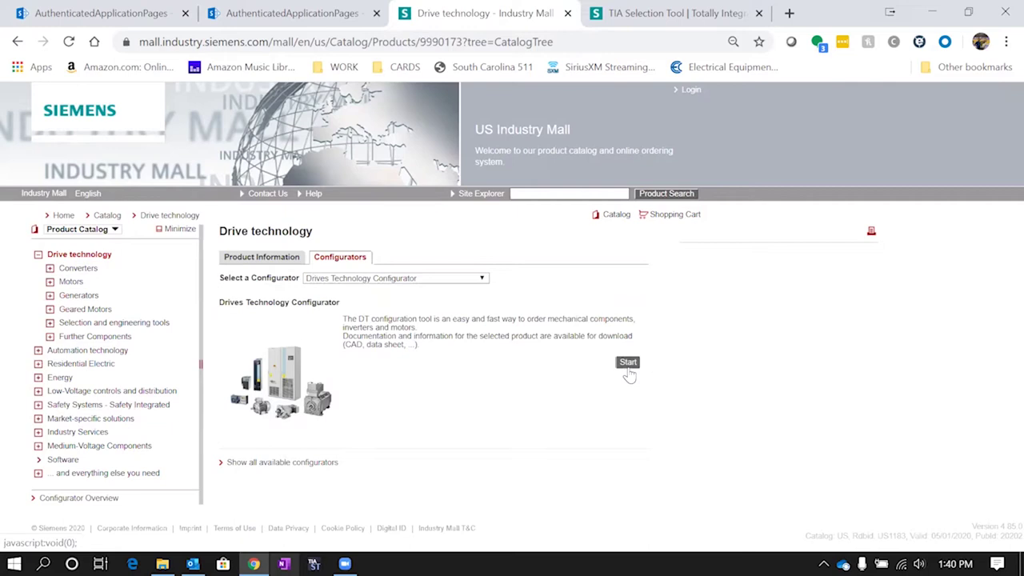
# - Launch the Drives Technology Configurator from the Drive technology Configurators tab
pyautogui.click(628, 364)
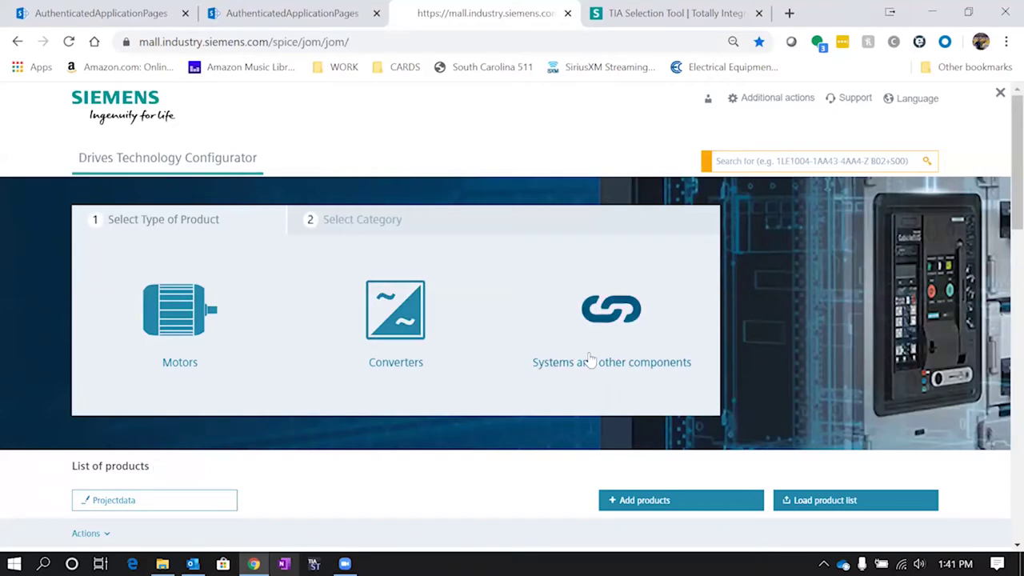
pyautogui.scroll(-2, 387, 387)
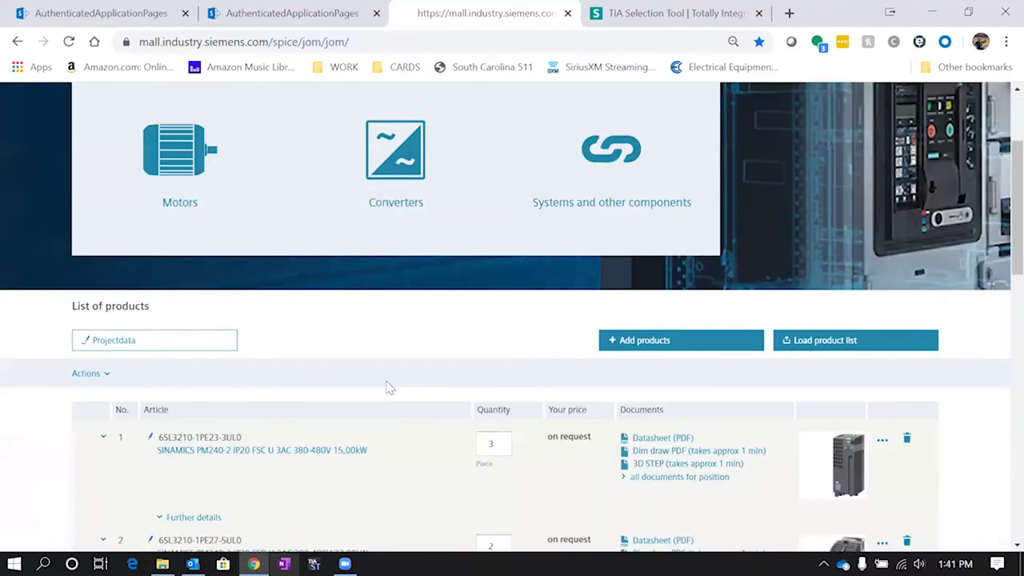
pyautogui.scroll(2, 387, 387)
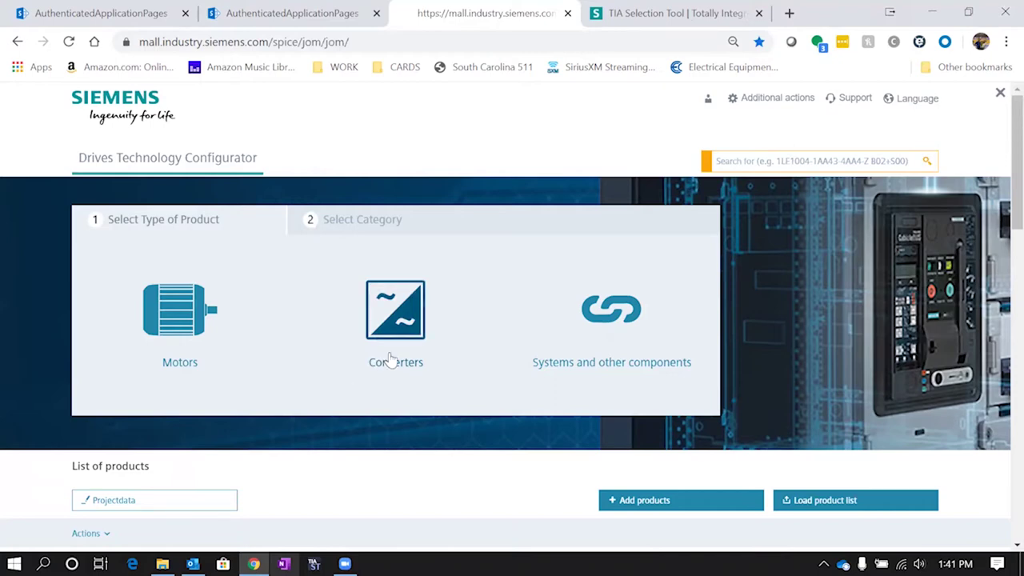
# - Choose Converters as the product type to list its categories
pyautogui.click(389, 361)
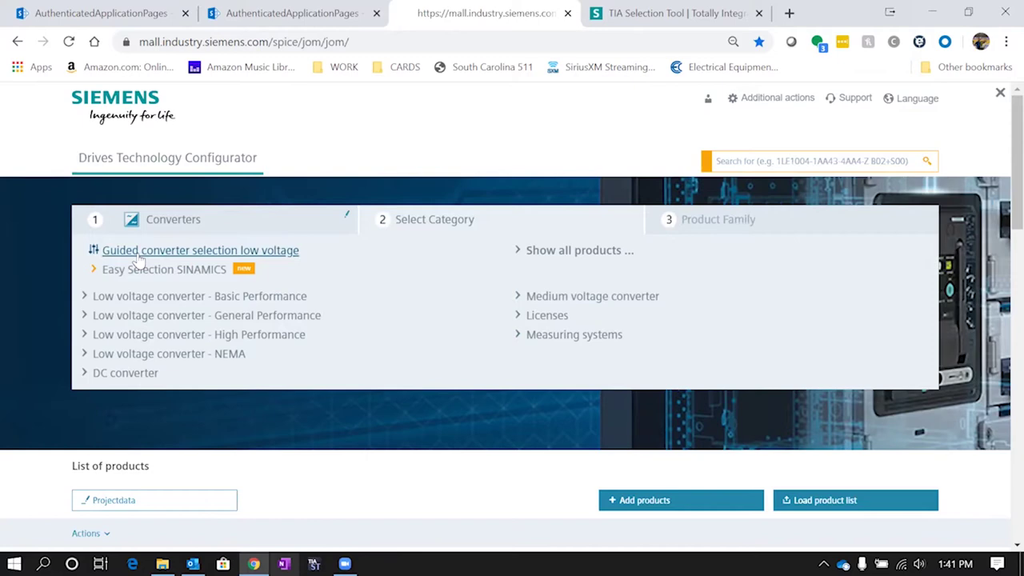
# - In Easy Selection SINAMICS, pick the pumping application and switch power units to hp
pyautogui.click(192, 272)
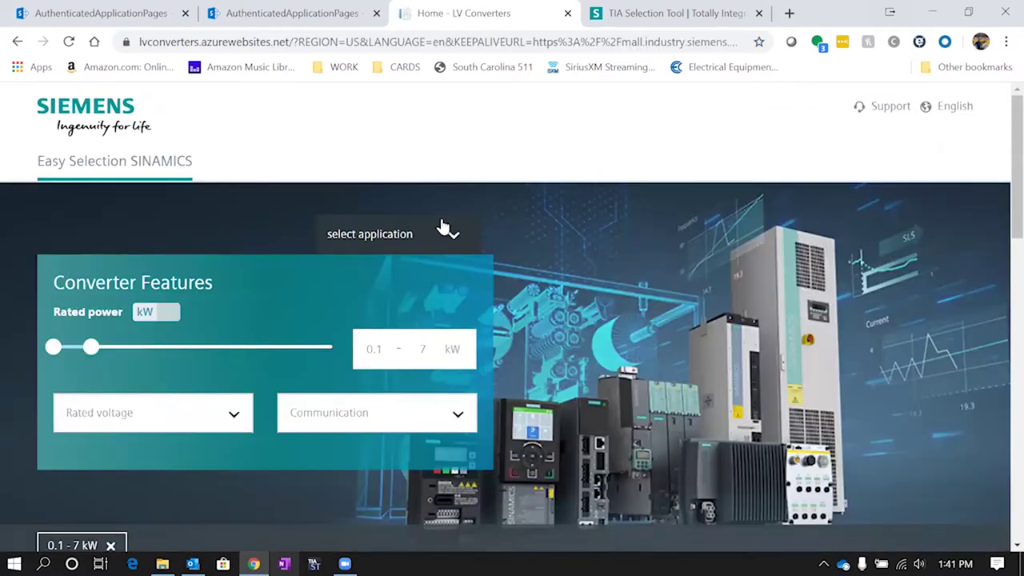
pyautogui.click(453, 238)
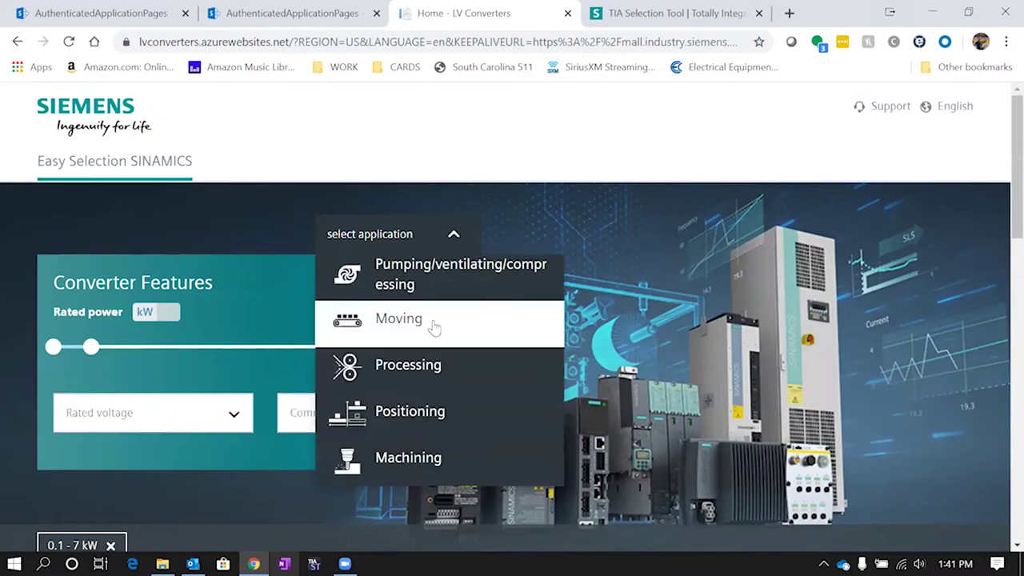
pyautogui.click(518, 293)
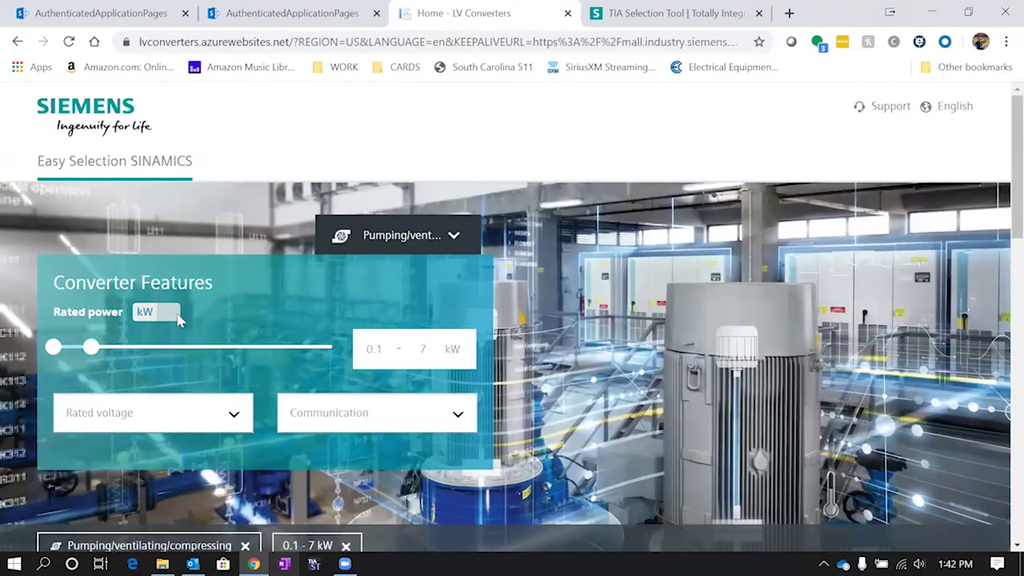
pyautogui.click(152, 315)
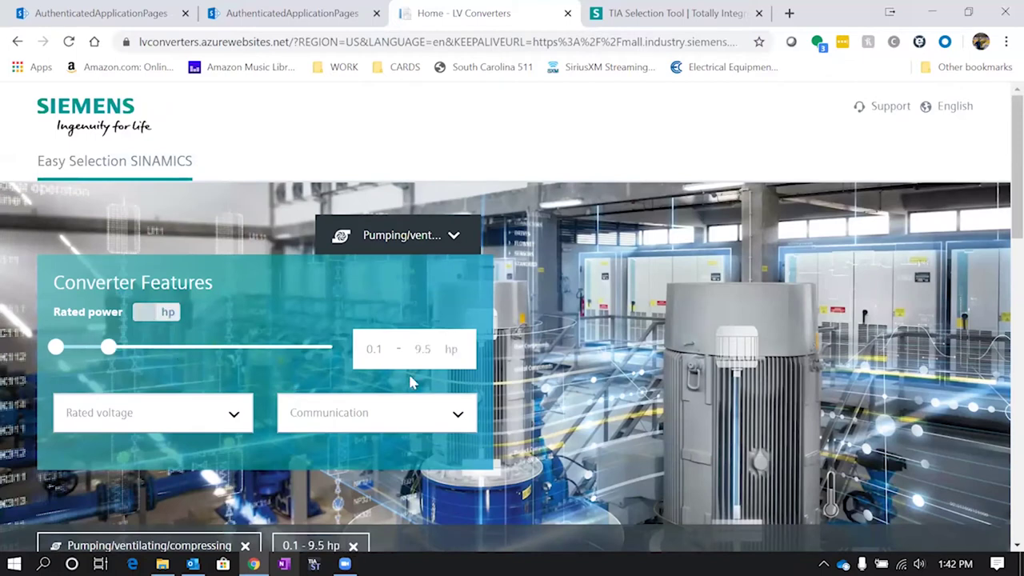
# - Set the rated power range to 50–50 hp
pyautogui.doubleClick(372, 350)
pyautogui.write('50')
pyautogui.press('Tab')
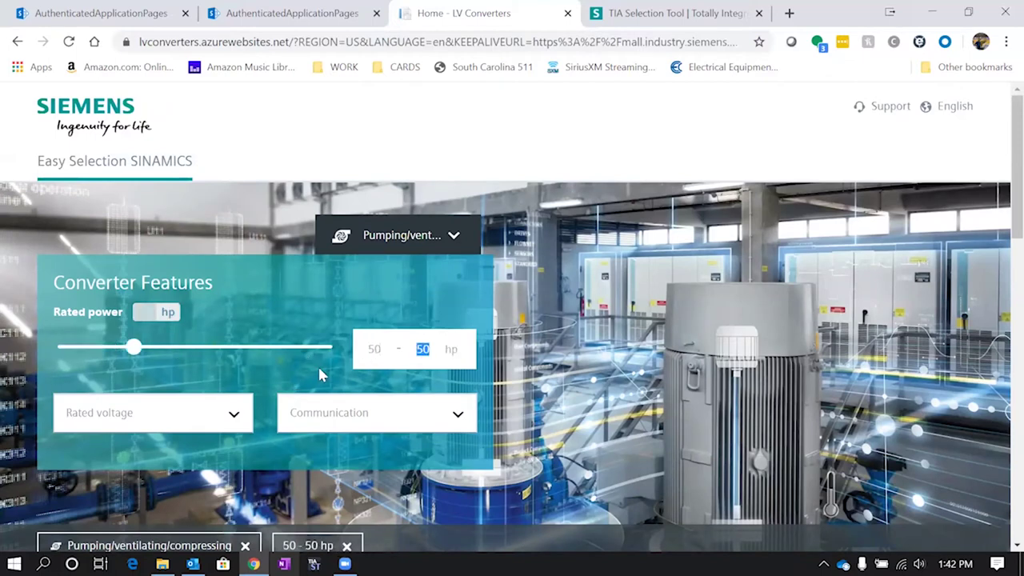
pyautogui.write('50')
pyautogui.press('Tab')
# - Filter for 3AC 380–480 V rated voltage and PROFINET / EtherNet / IP communication
pyautogui.click(152, 412)
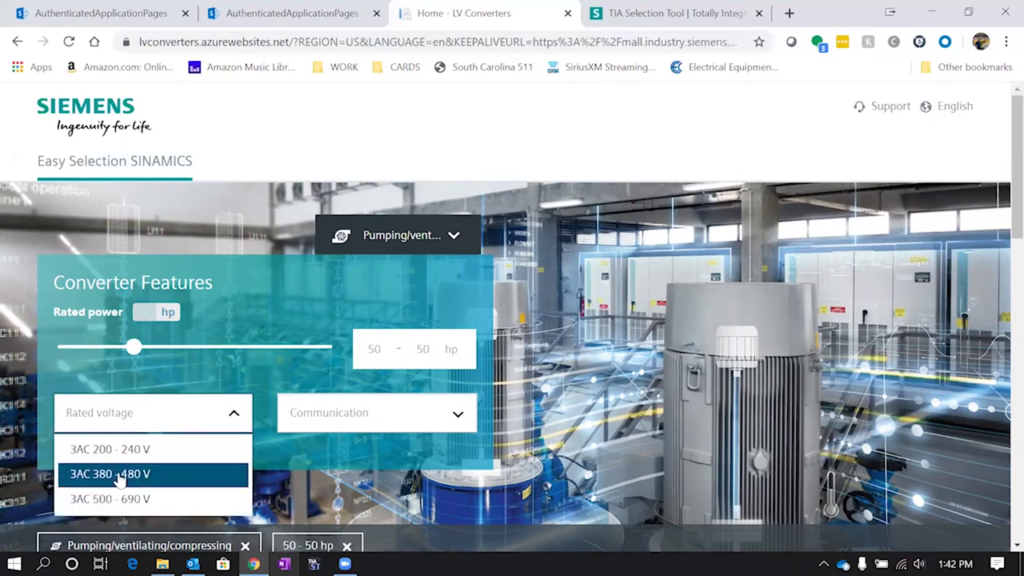
pyautogui.click(131, 477)
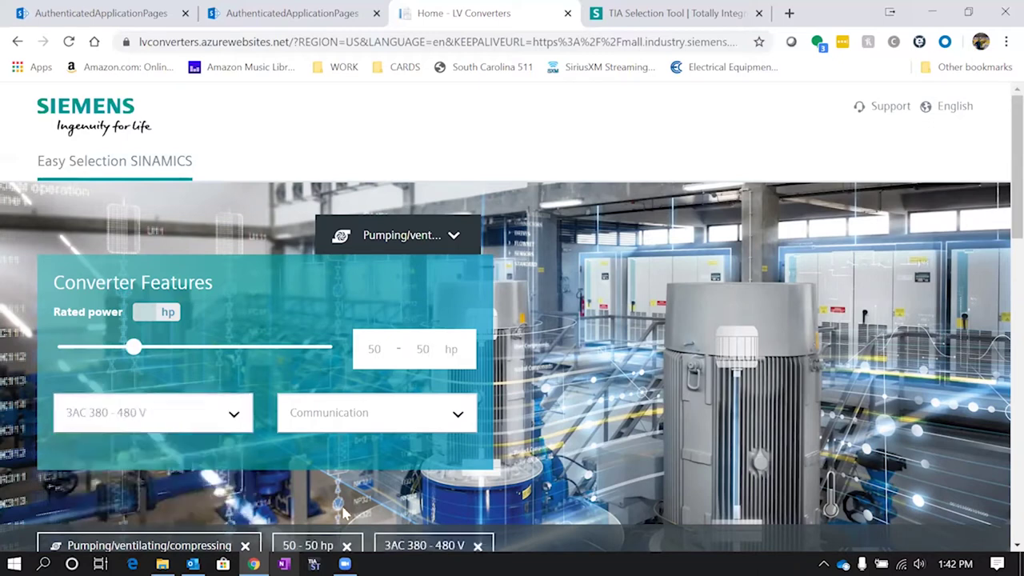
pyautogui.click(386, 422)
pyautogui.click(352, 449)
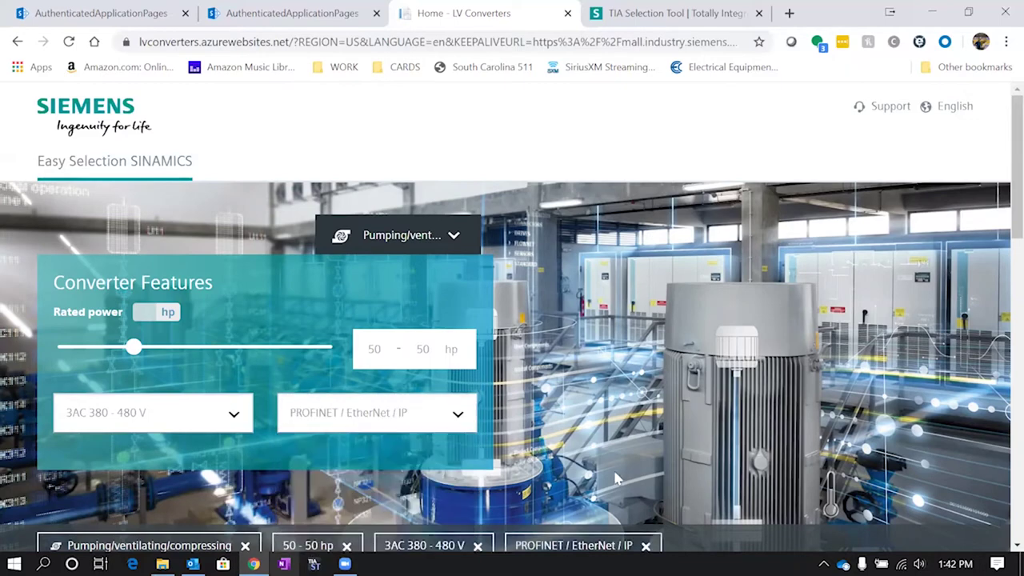
pyautogui.scroll(-1, 373, 432)
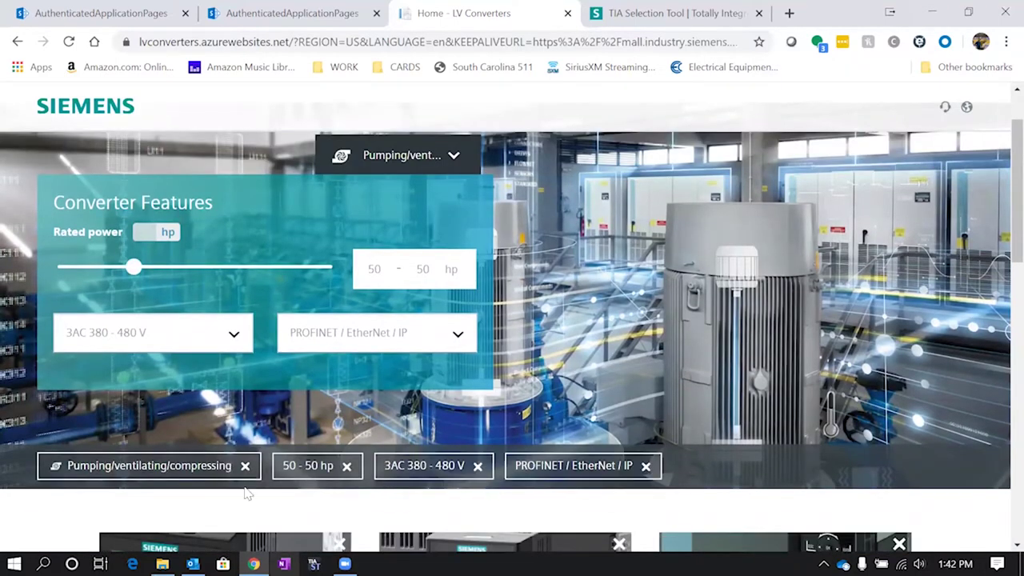
pyautogui.scroll(-4, 324, 400)
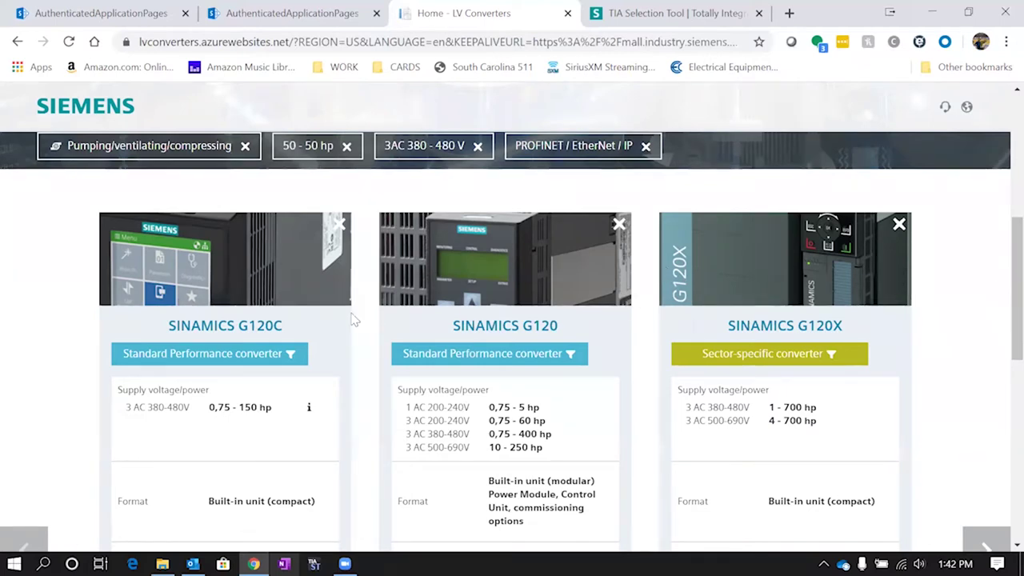
pyautogui.scroll(-1, 344, 368)
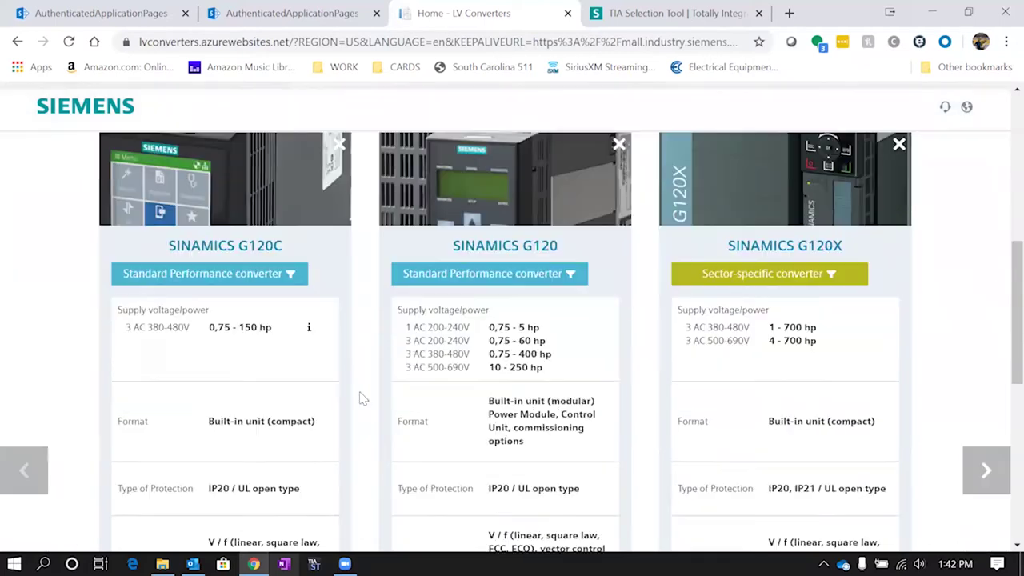
pyautogui.scroll(-1, 295, 376)
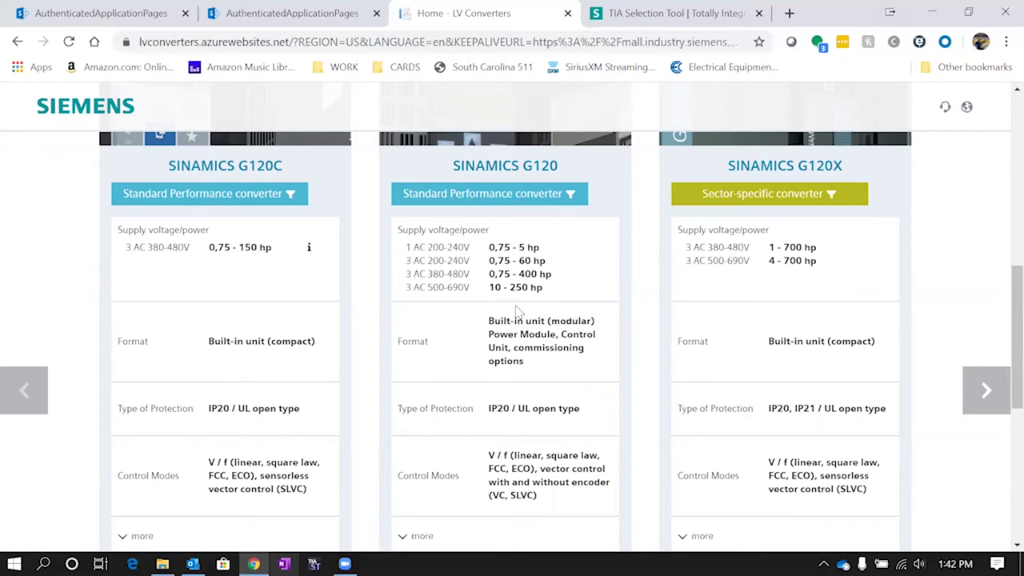
pyautogui.scroll(-3, 520, 312)
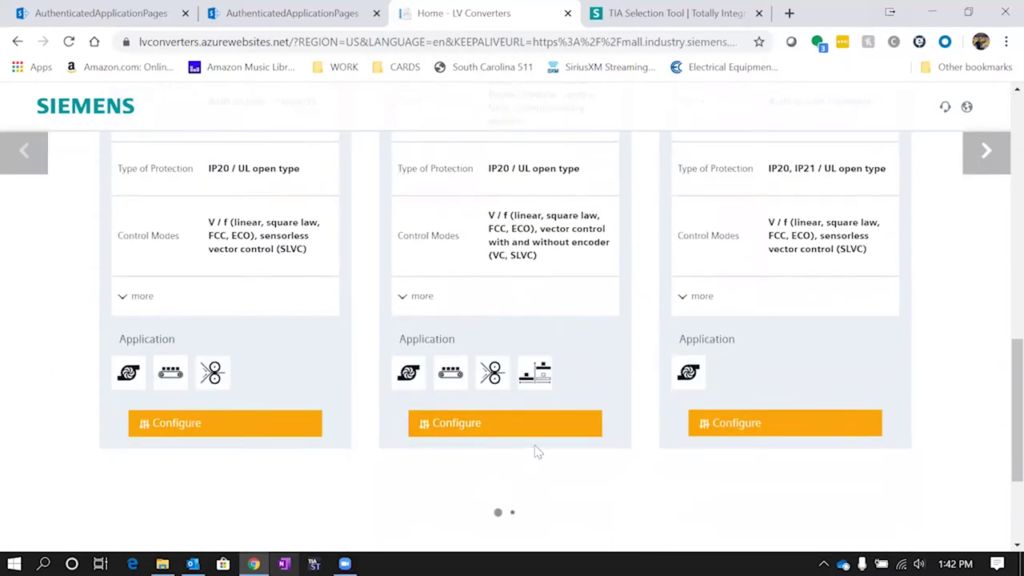
pyautogui.click(534, 426)
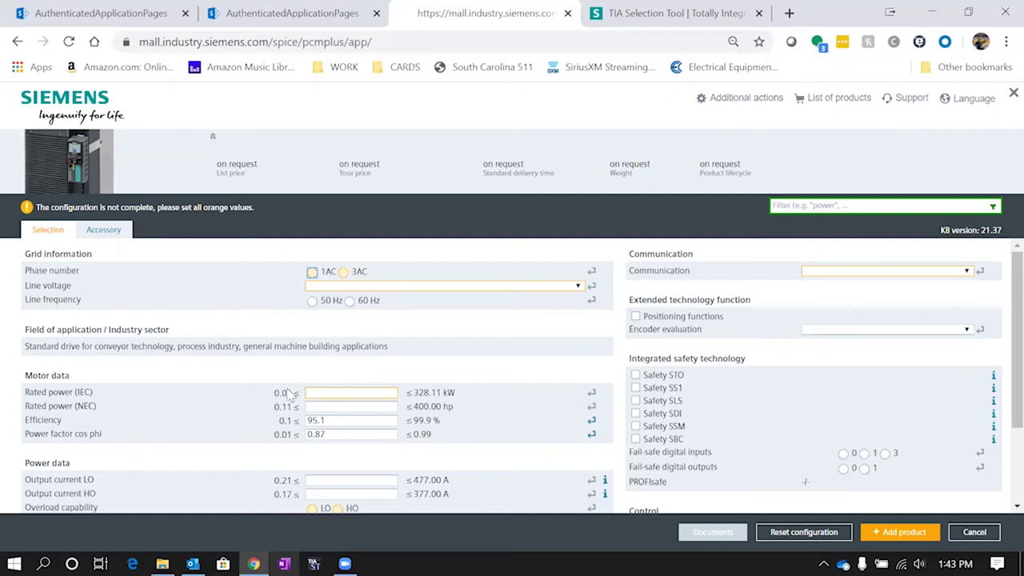
# - Set a 3AC, 460 V, 60 Hz line supply with PROFINET, EtherNet/IP communication
pyautogui.click(344, 272)
pyautogui.click(362, 286)
pyautogui.click(331, 368)
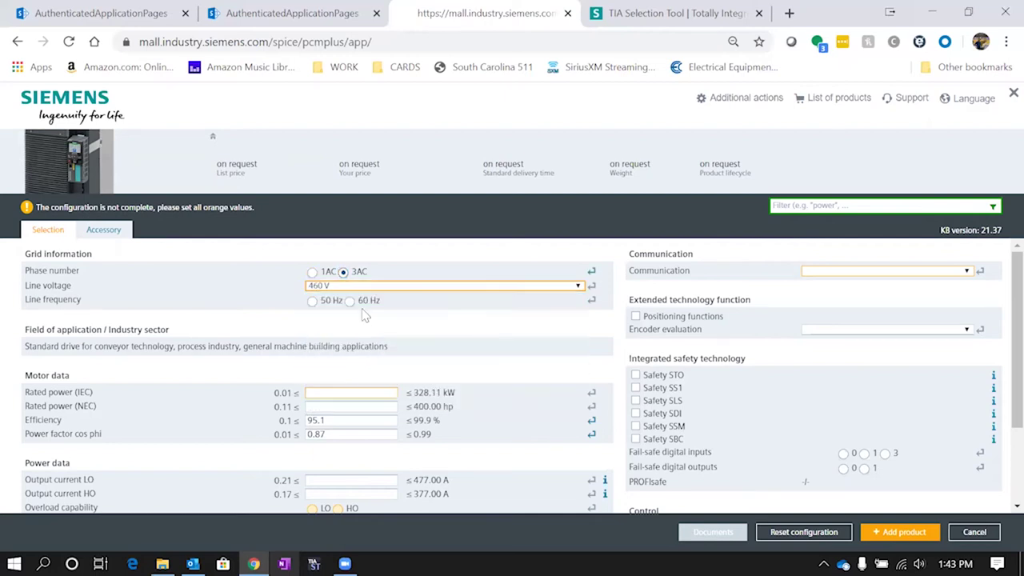
pyautogui.click(350, 302)
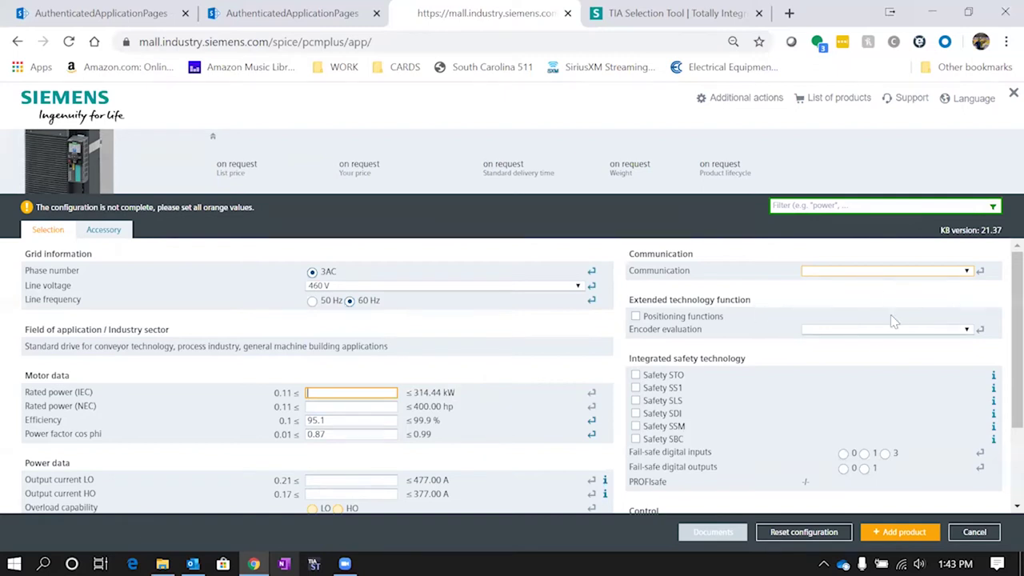
pyautogui.click(846, 272)
pyautogui.click(847, 292)
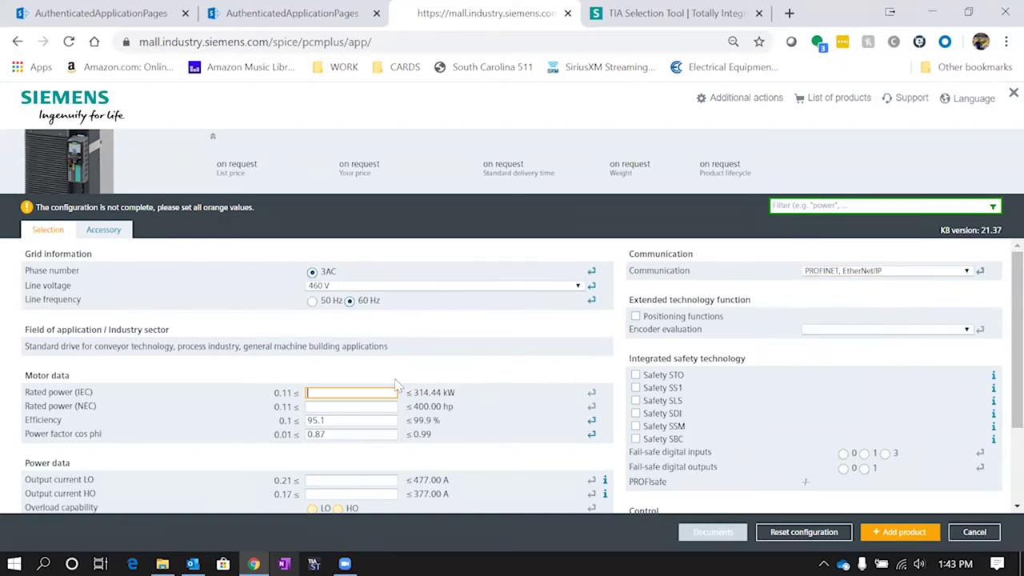
# - Enter 50 hp as the Rated power (NEC)
pyautogui.click(356, 408)
pyautogui.press('Return')
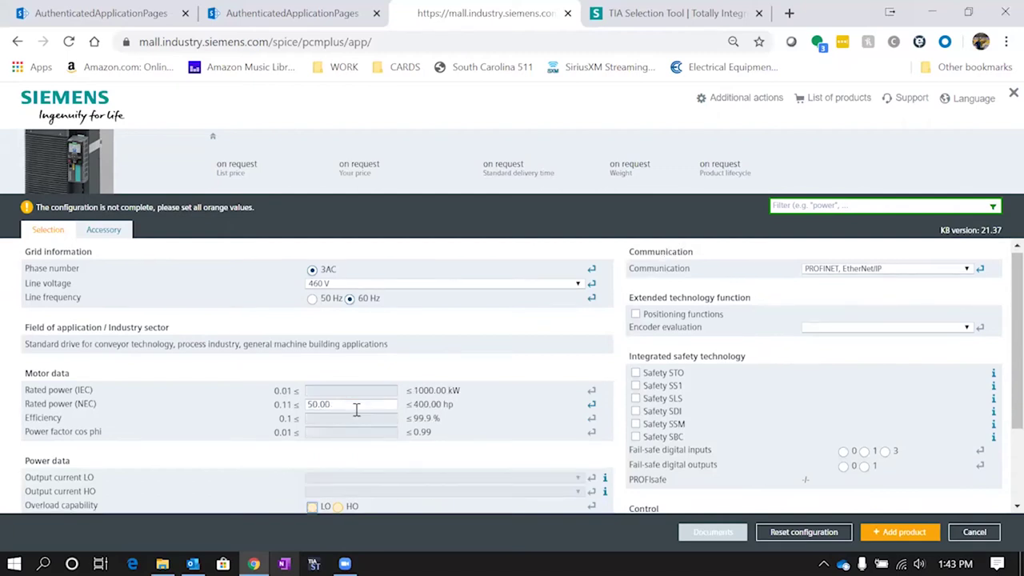
pyautogui.scroll(-1, 395, 414)
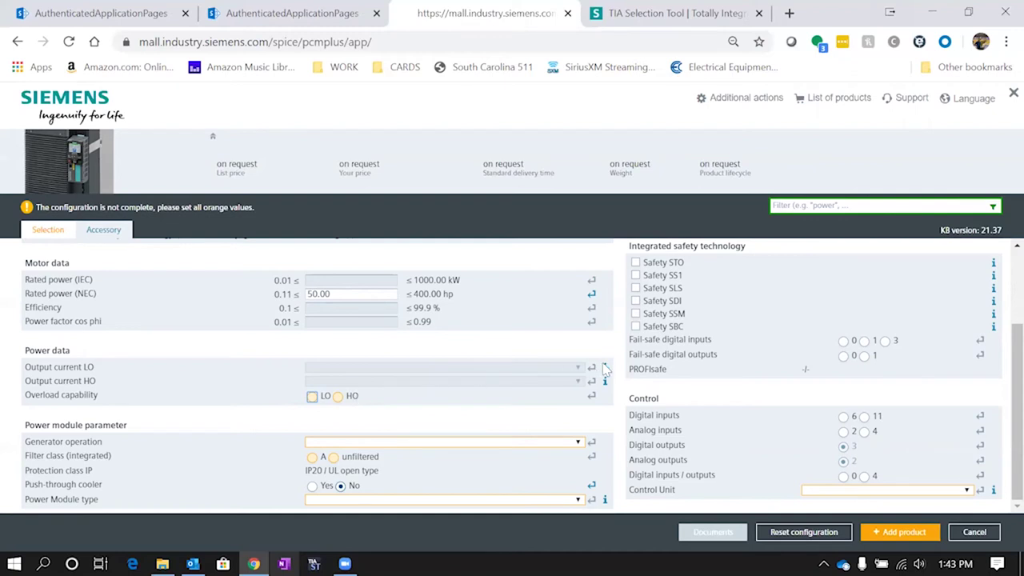
pyautogui.moveTo(605, 368)
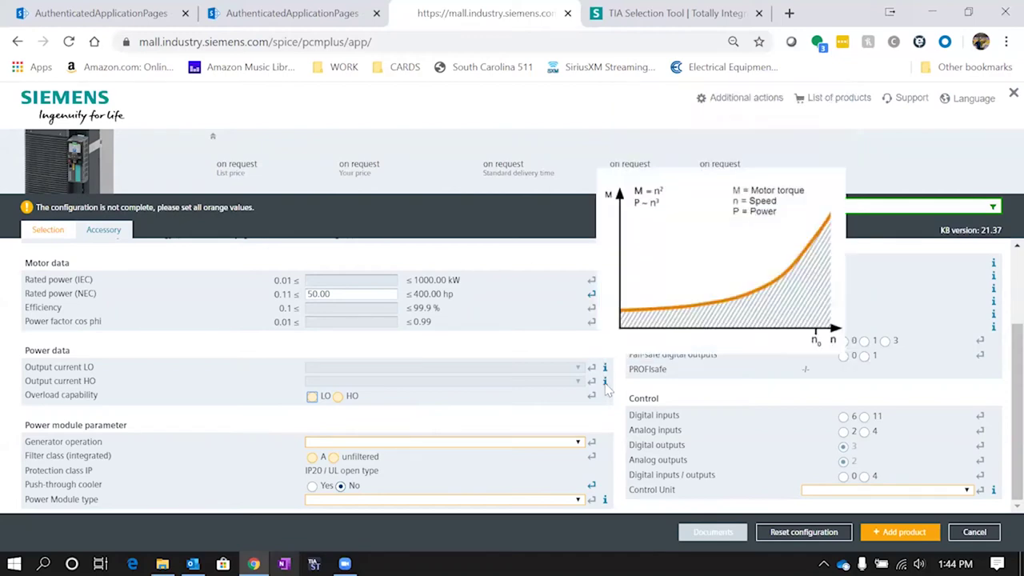
pyautogui.moveTo(606, 386)
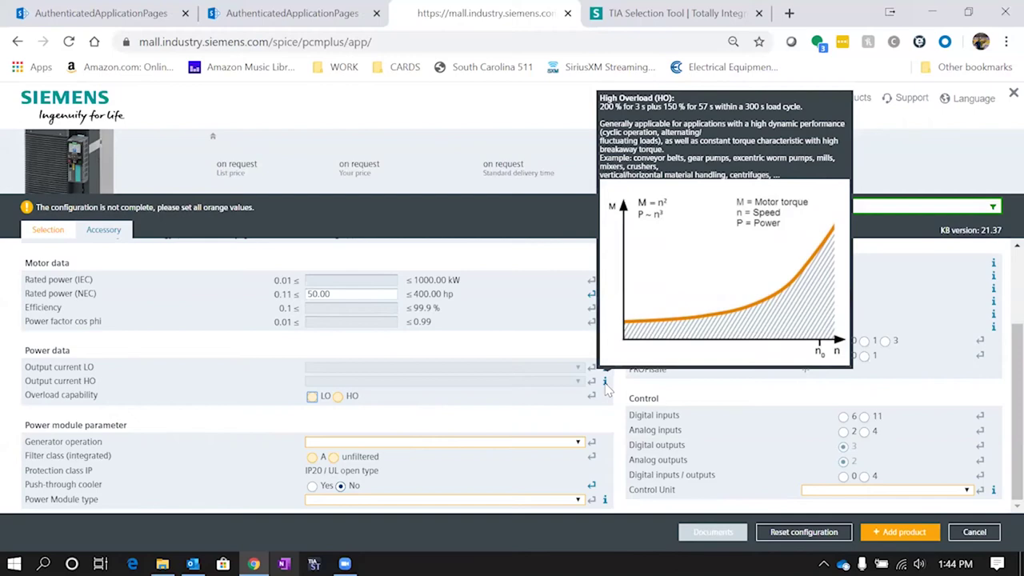
# - Choose LO overload, optional braking resistor, unfiltered filter class and the CU240E-2 PN control unit
pyautogui.click(312, 396)
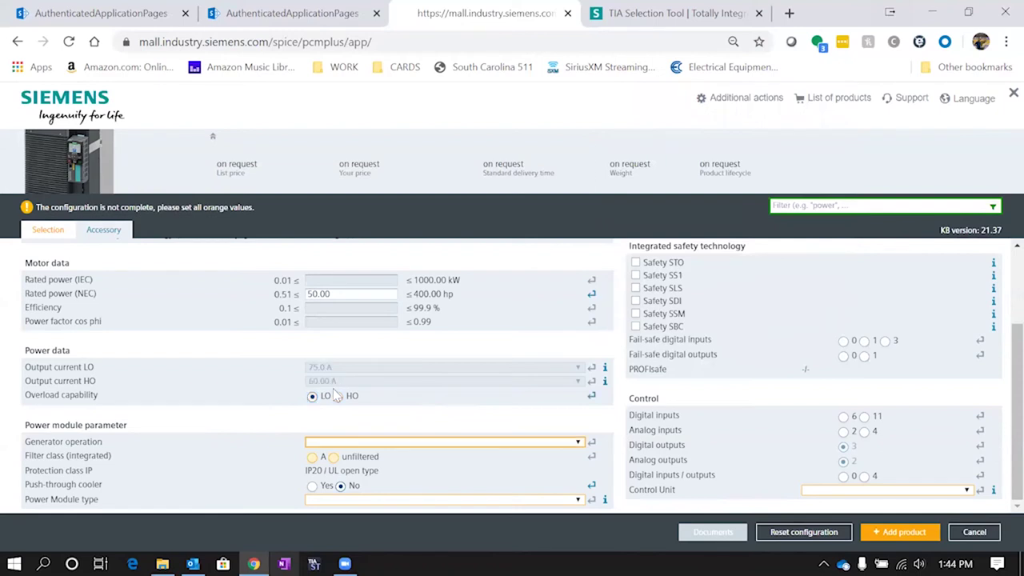
pyautogui.click(495, 445)
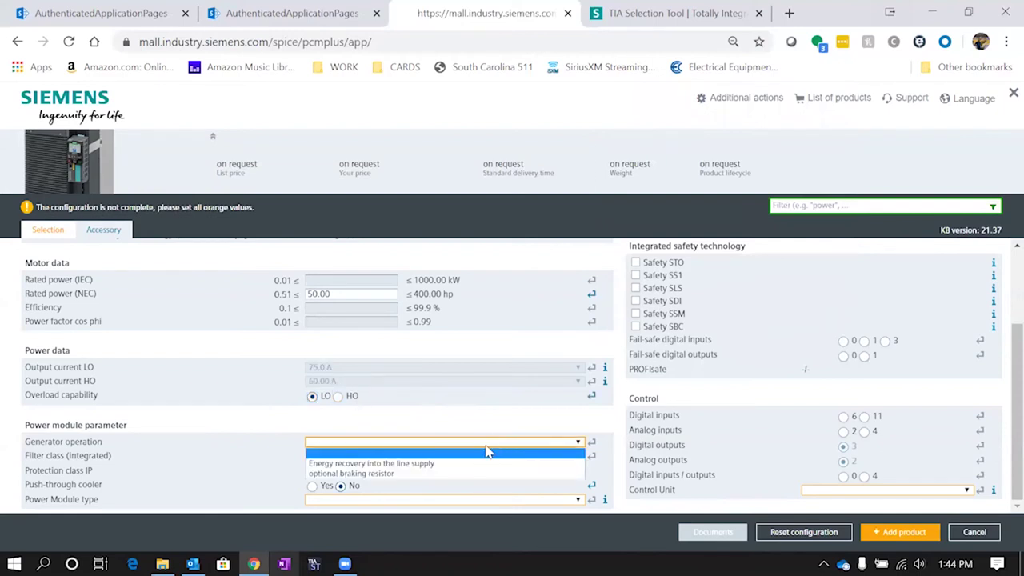
pyautogui.click(446, 474)
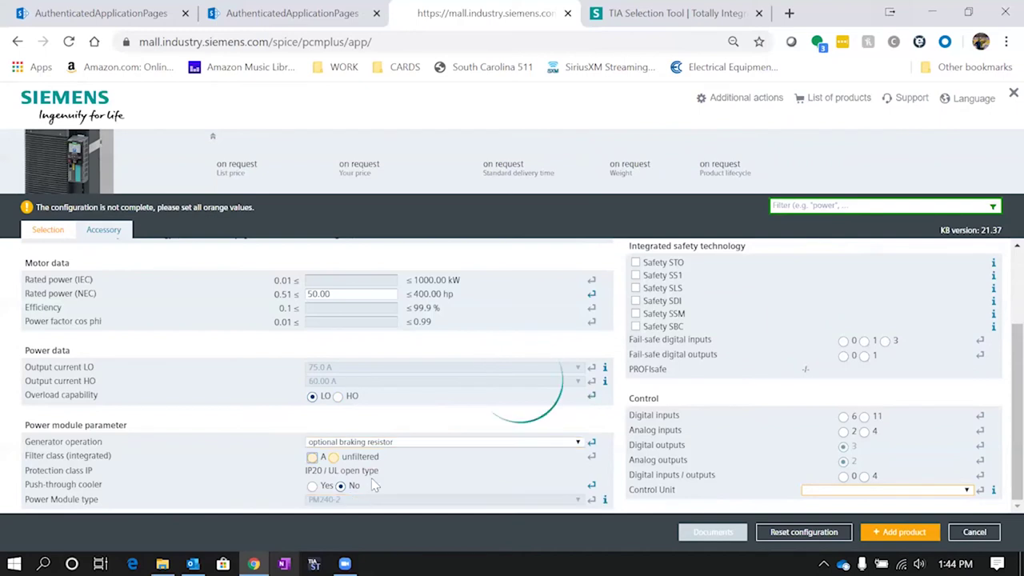
pyautogui.click(333, 459)
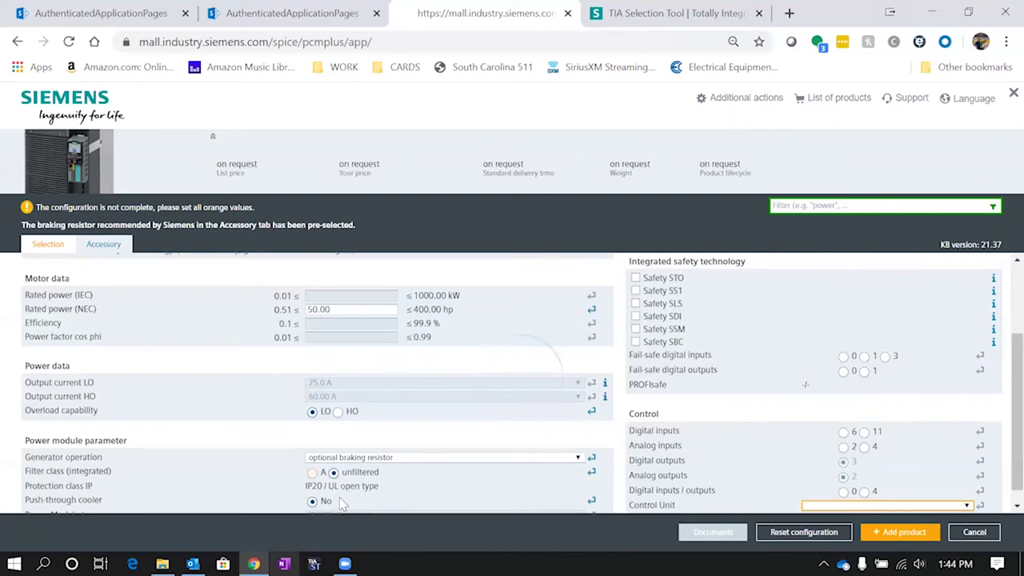
pyautogui.click(830, 493)
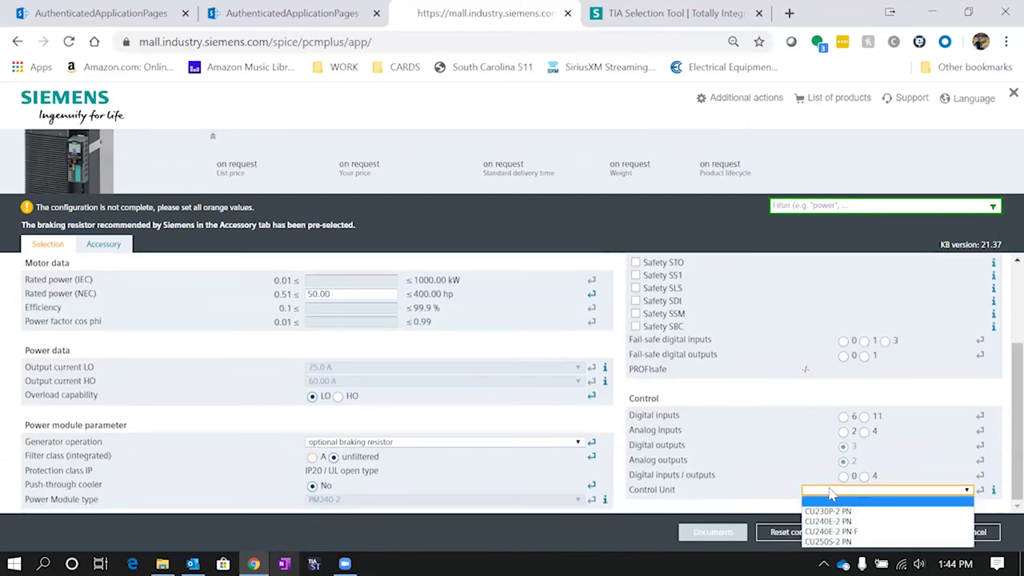
pyautogui.click(862, 523)
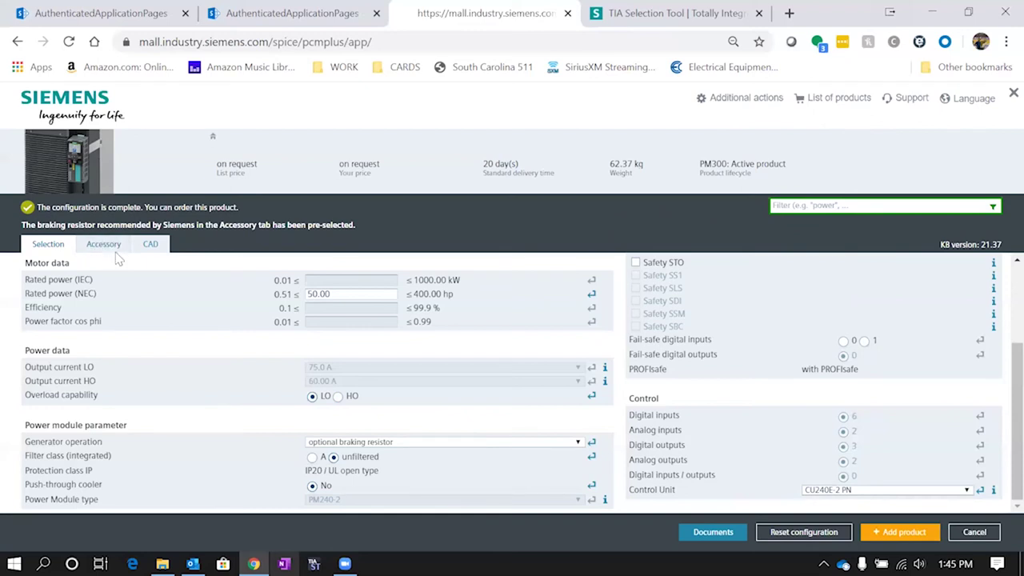
pyautogui.click(114, 254)
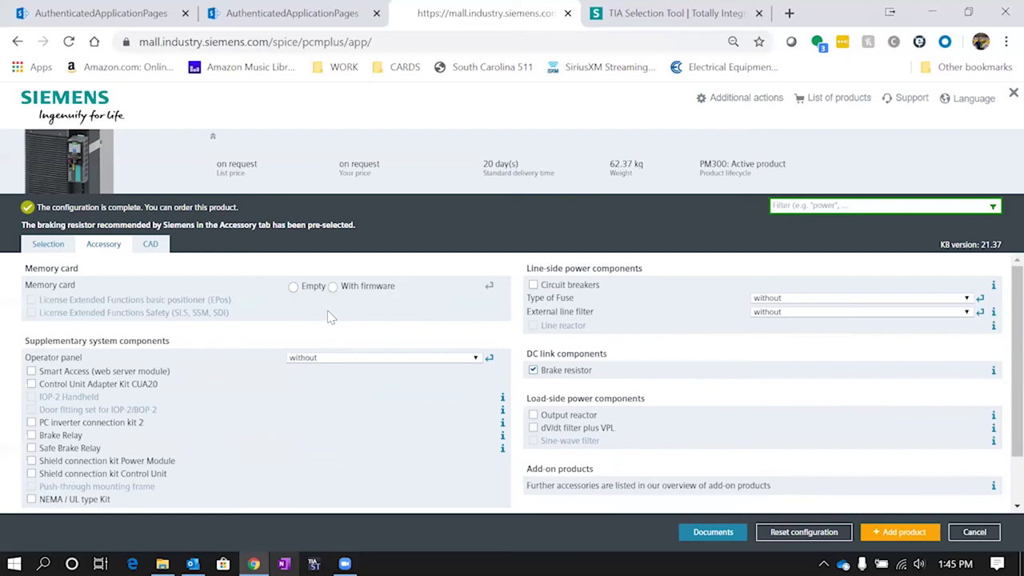
# - Set the operator panel accessory to IOP-2: Intelligent Operator Panel-2
pyautogui.scroll(-1, 343, 336)
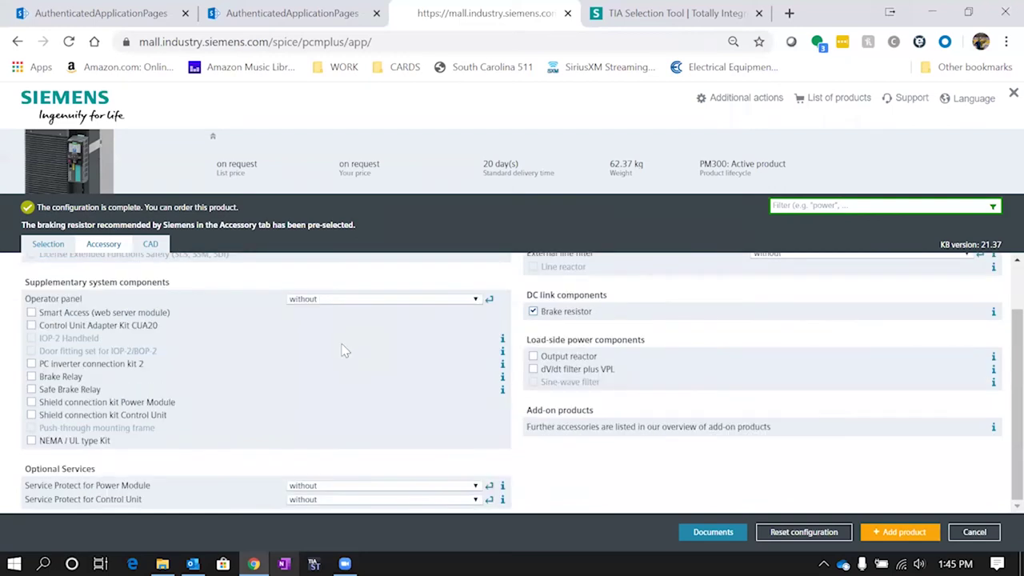
pyautogui.click(336, 299)
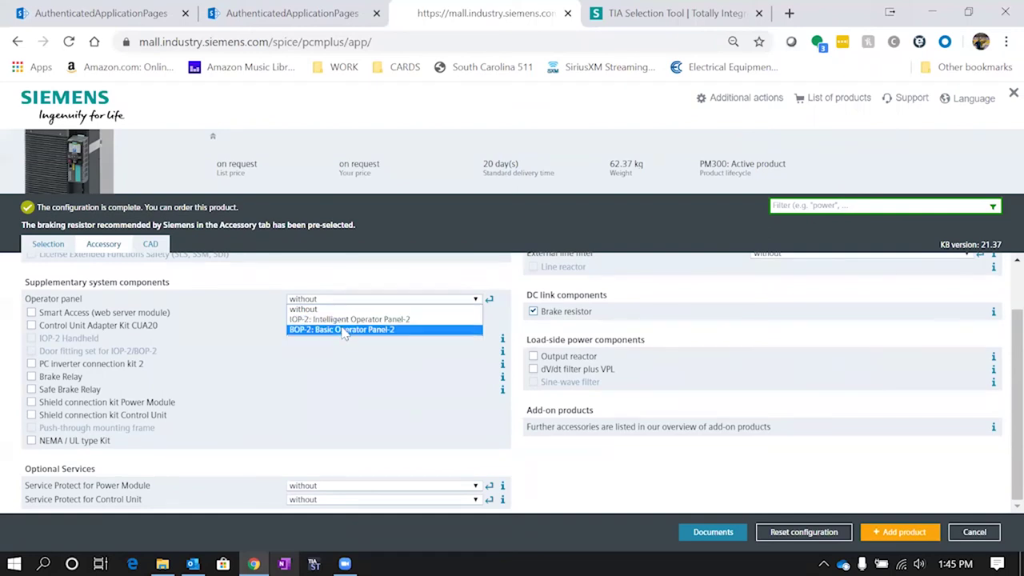
pyautogui.click(341, 321)
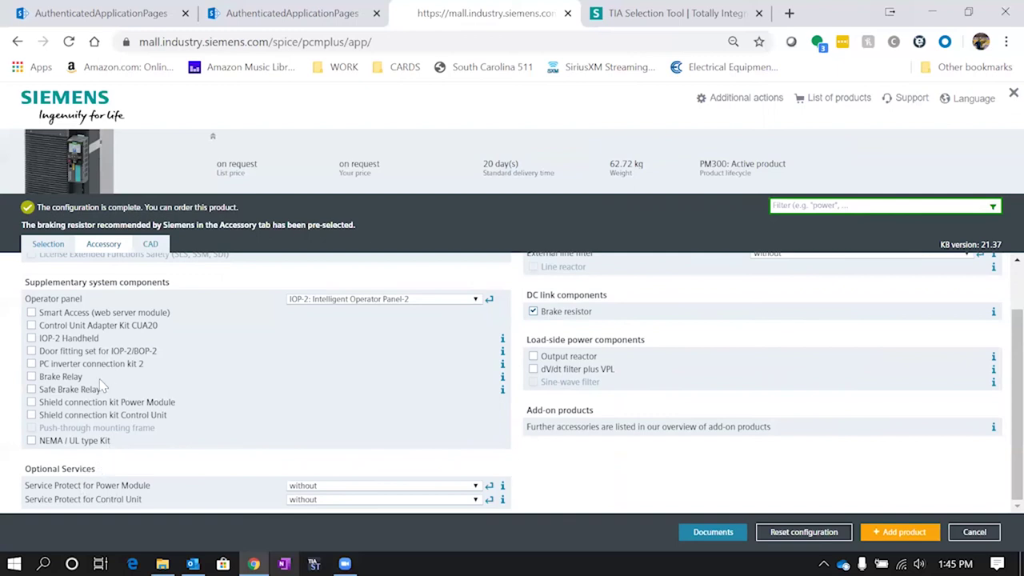
# - Deselect the brake resistor and add the converter to the product list
pyautogui.scroll(1, 587, 302)
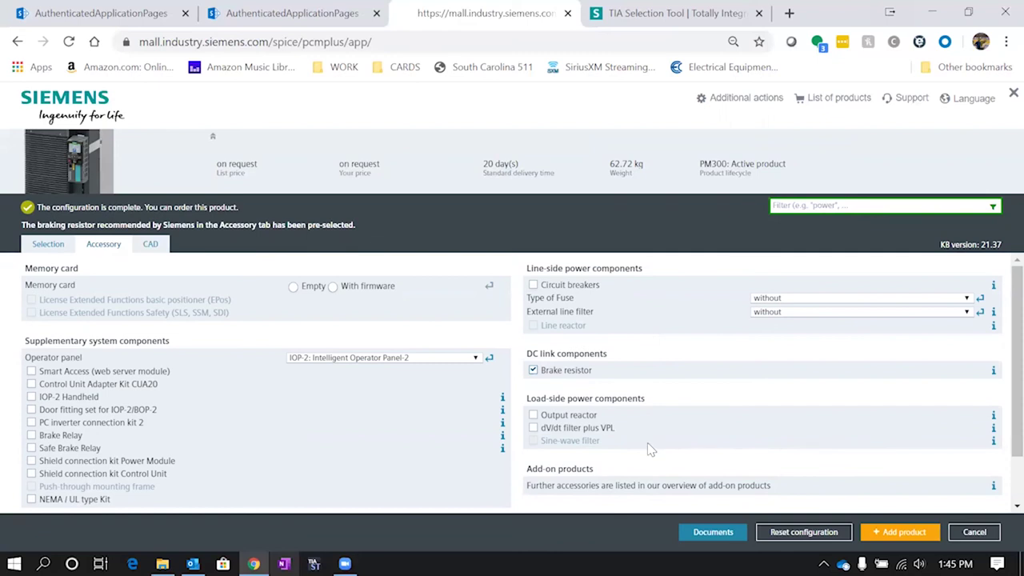
pyautogui.rightClick(534, 373)
pyautogui.click(534, 371)
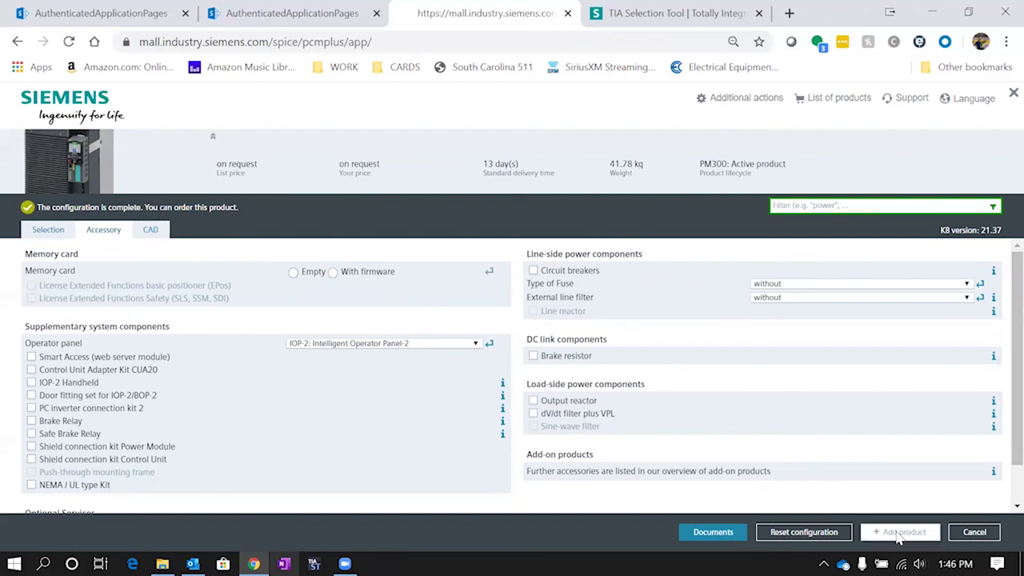
pyautogui.click(897, 534)
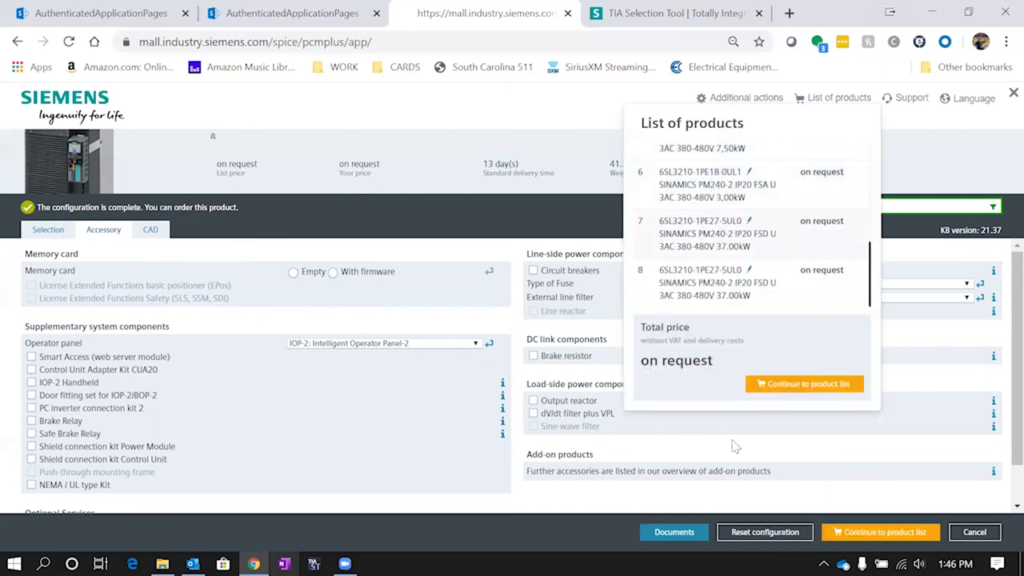
# - Check the documentation options, close them, and continue to the product list
pyautogui.click(674, 533)
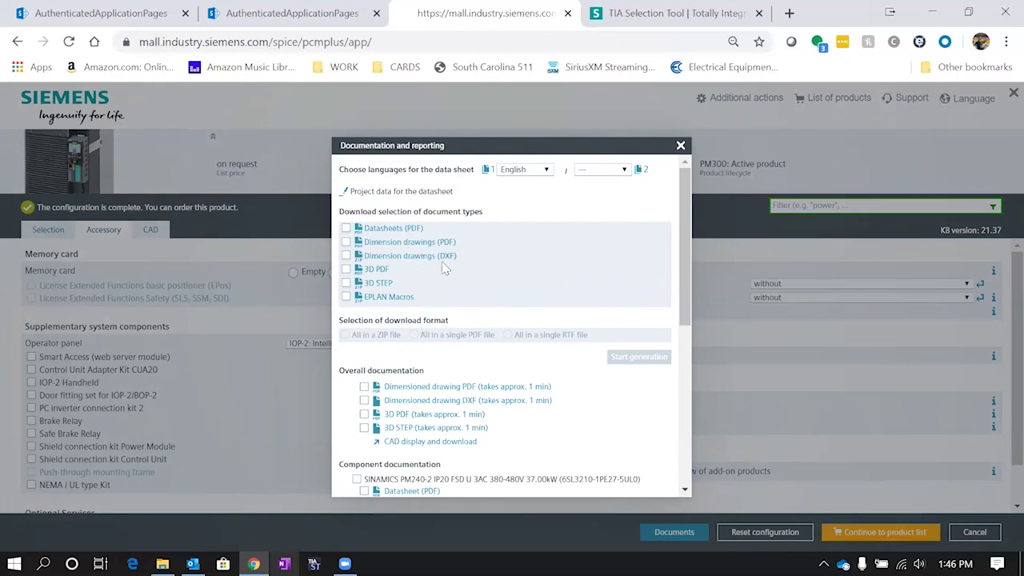
pyautogui.click(681, 145)
pyautogui.click(892, 534)
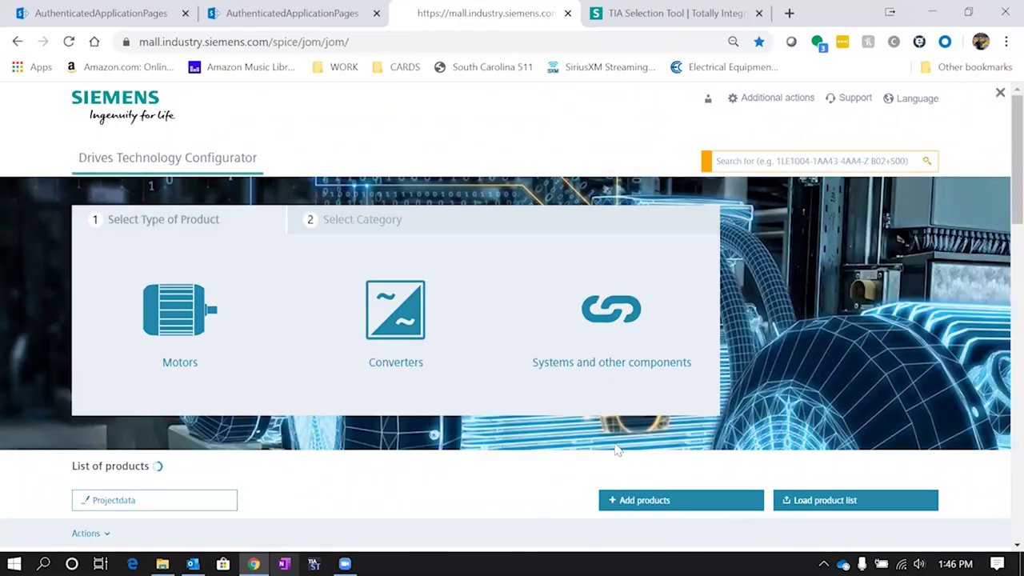
pyautogui.scroll(-3, 567, 423)
# - Expand product list item 8 to show its CU240E-2 PN and IOP-2 components
pyautogui.scroll(-4, 455, 380)
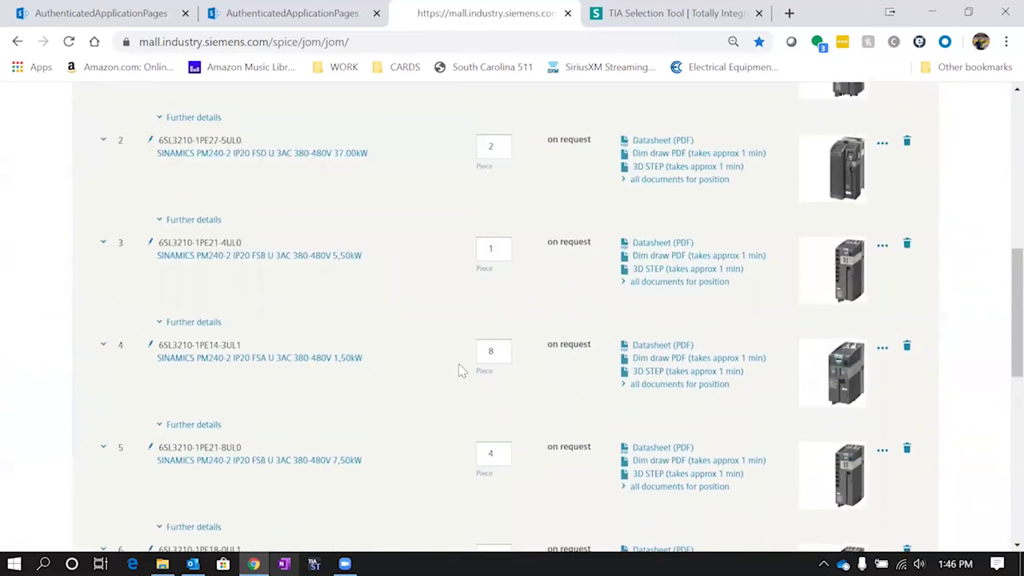
pyautogui.scroll(-7, 457, 377)
pyautogui.click(103, 198)
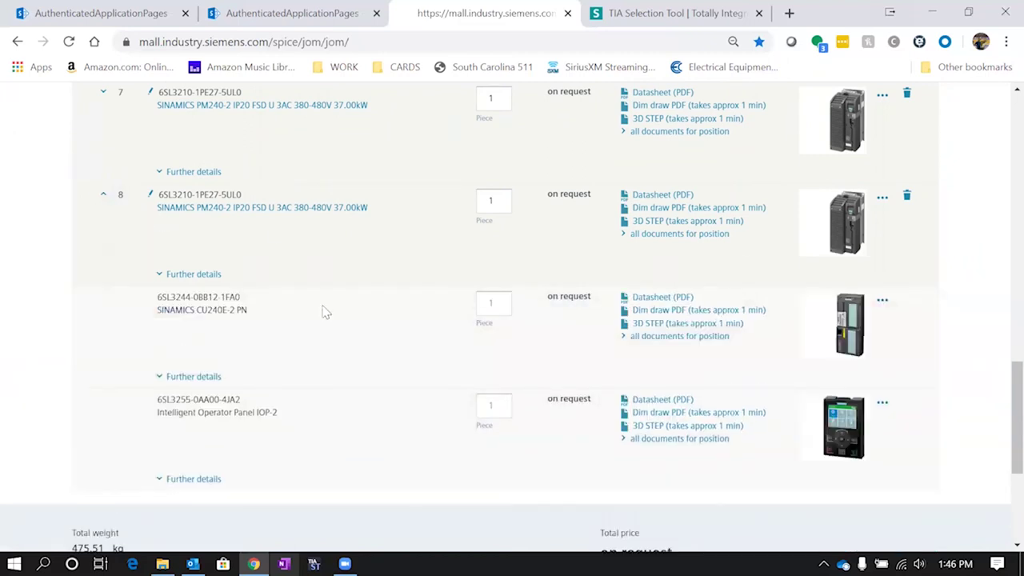